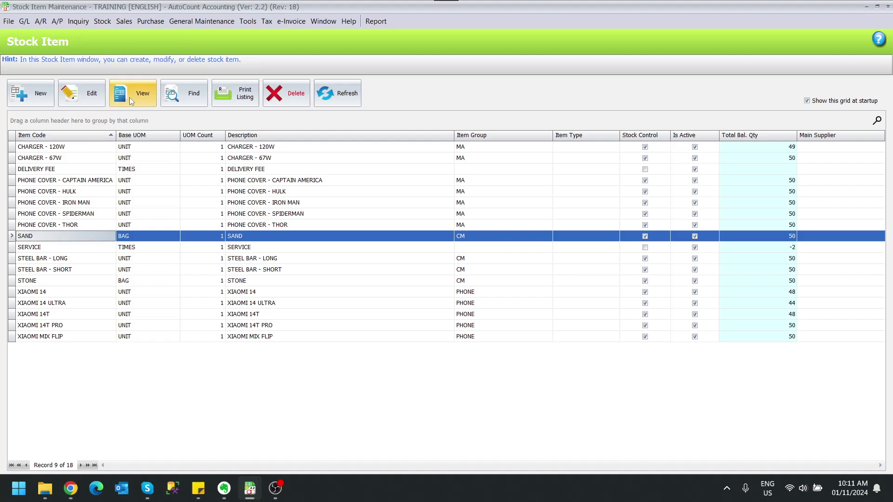
# View the SAND stock item's record to check its Must Generate e-Invoice setting, then close it.
pyautogui.click(135, 93)
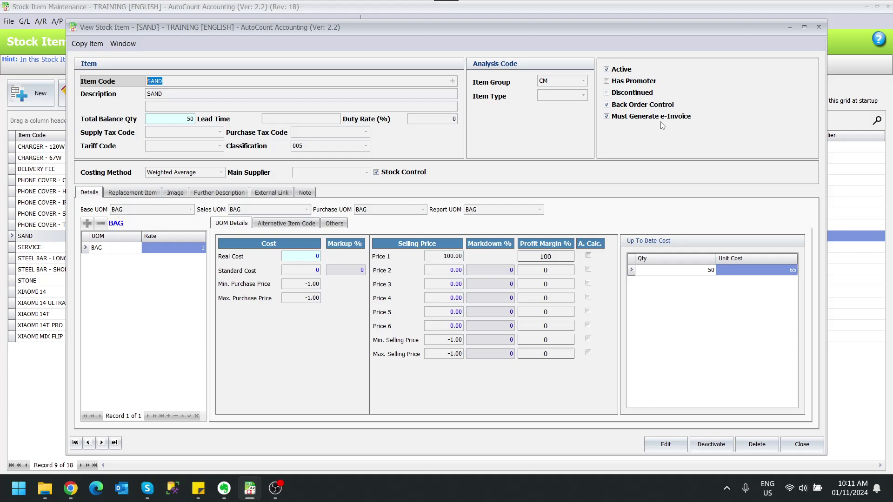
pyautogui.click(818, 27)
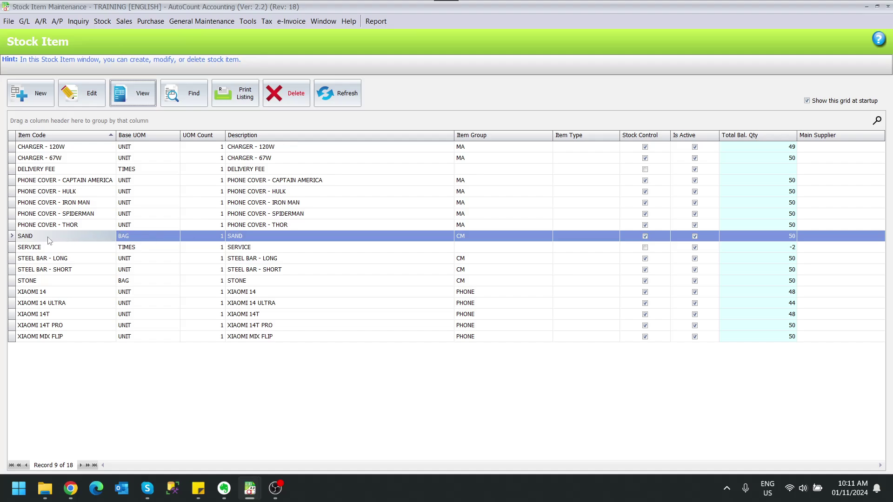
# From the Invoice list, create a new invoice for debtor ATTIVO SOLUTION SDN BHD.
pyautogui.hotkey('ctrl', 'Tab')
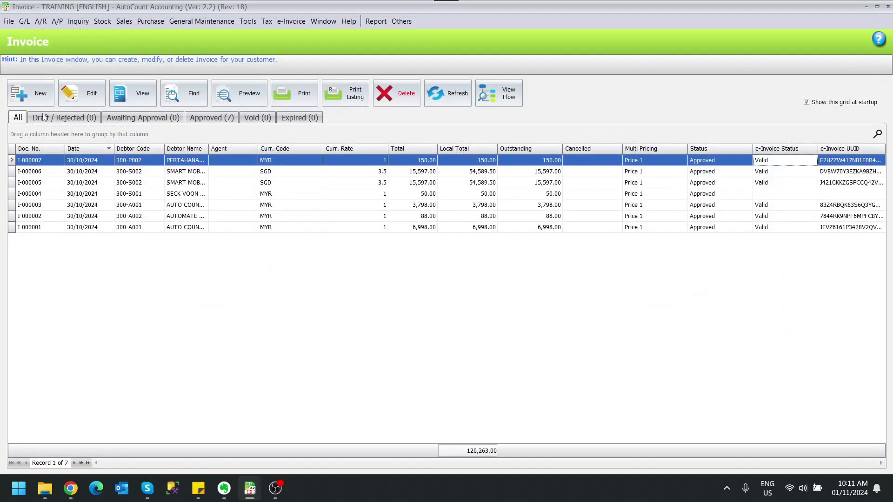
pyautogui.click(28, 89)
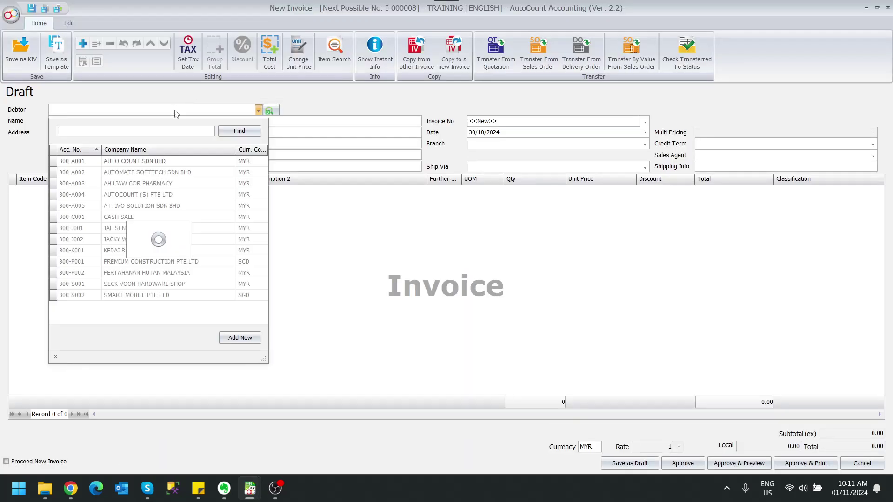
pyautogui.click(177, 207)
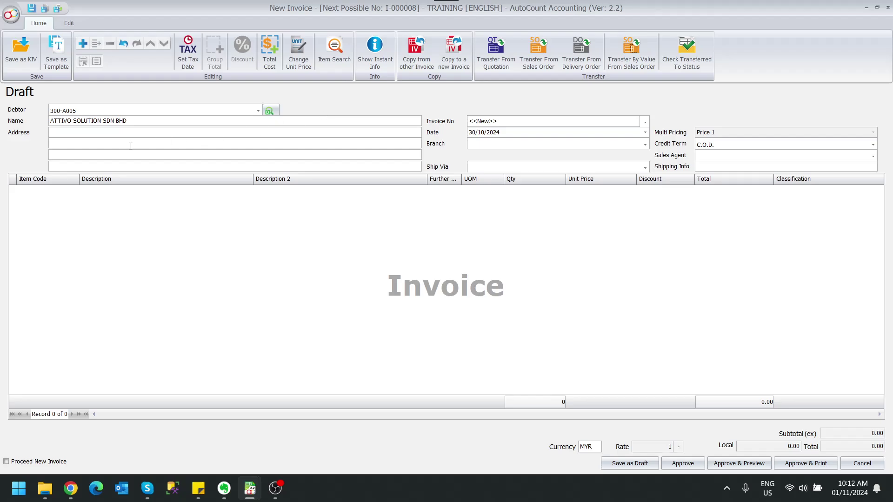
# Add the items SAND and STONE as two detail lines of the new invoice.
pyautogui.rightClick(223, 203)
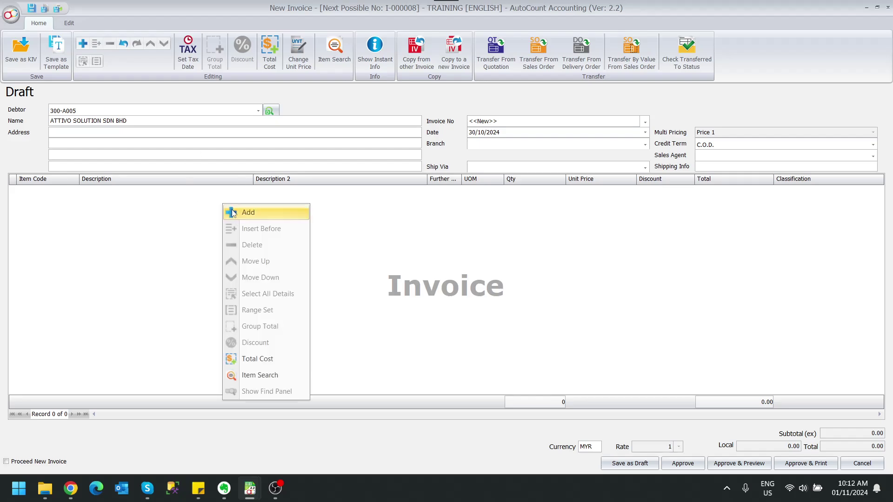
pyautogui.click(235, 211)
pyautogui.click(75, 191)
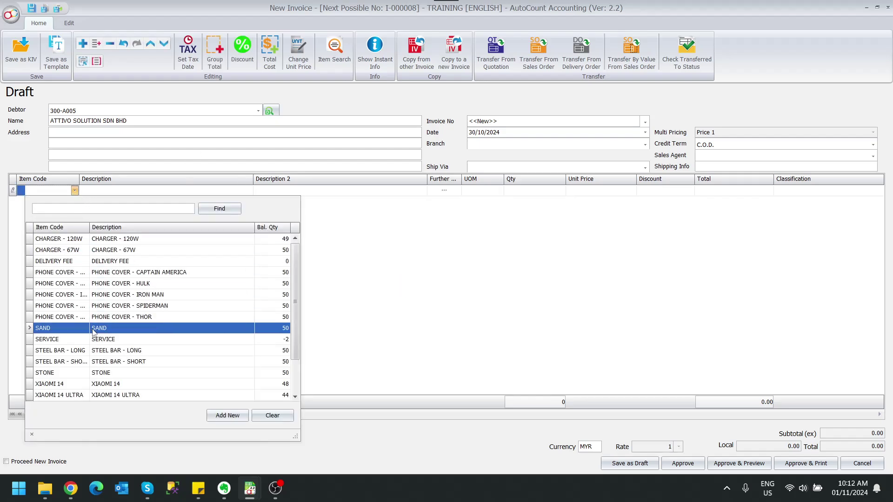
pyautogui.click(96, 330)
pyautogui.rightClick(151, 233)
pyautogui.click(182, 237)
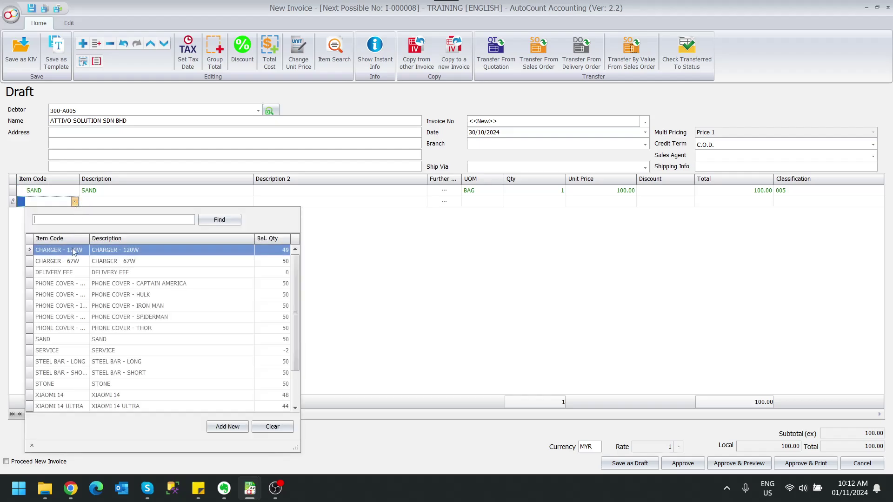
pyautogui.click(79, 384)
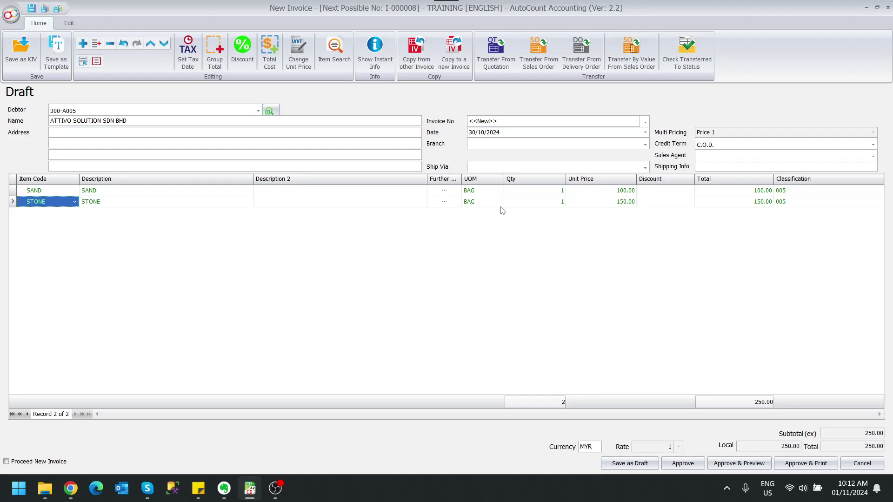
# Add a DELIVERY FEE line to the invoice with a unit price of 20.
pyautogui.rightClick(201, 239)
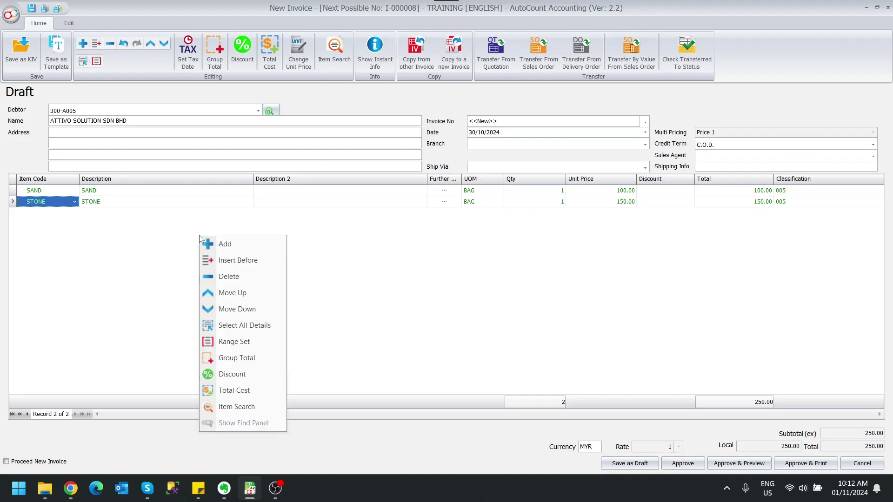
pyautogui.click(218, 244)
pyautogui.click(74, 213)
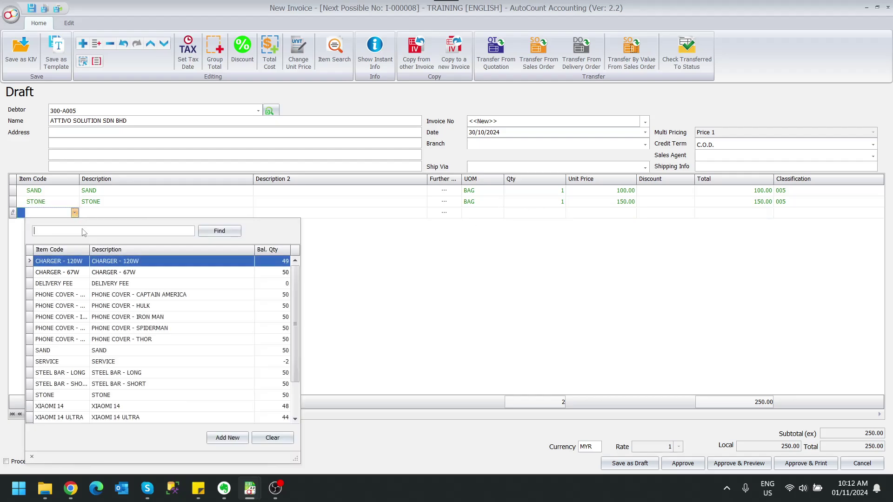
pyautogui.click(150, 284)
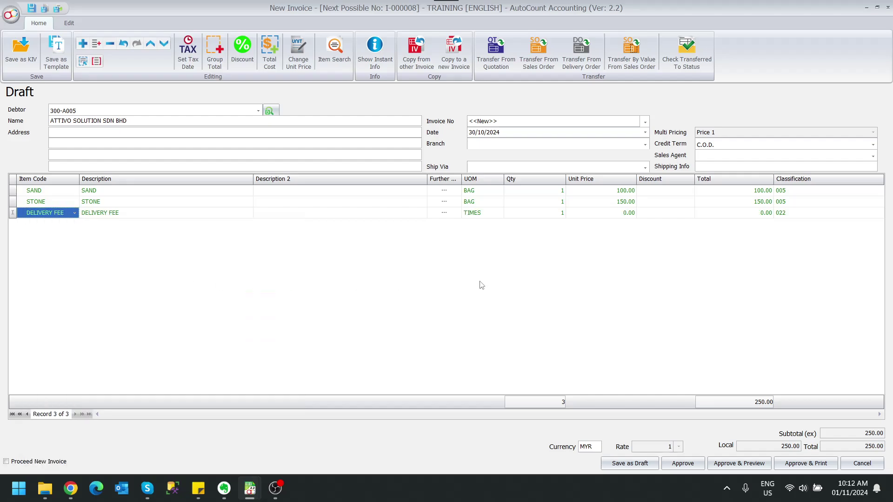
pyautogui.click(609, 217)
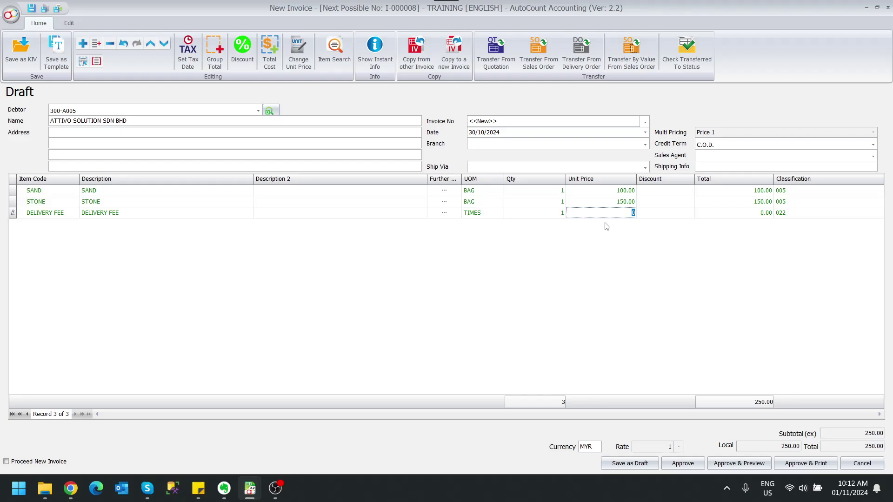
pyautogui.write('20')
pyautogui.press('Return')
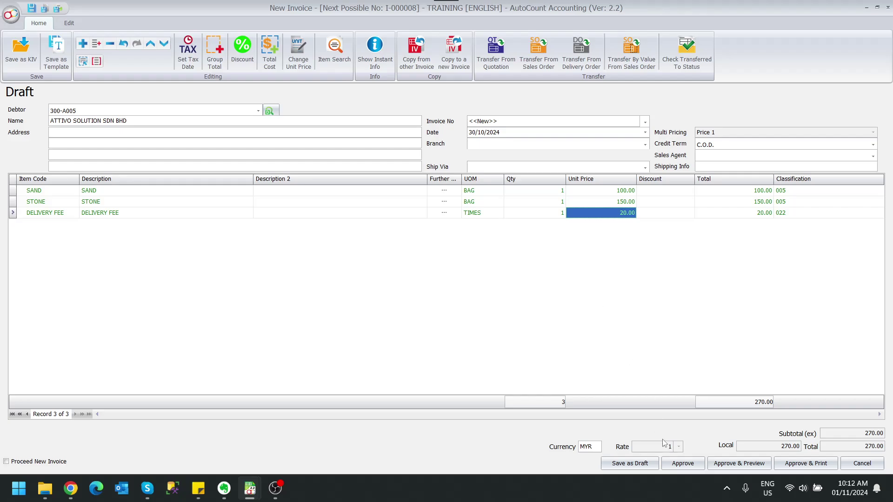
# Try to approve the invoice for the debtor without a tax entity, then close it without saving.
pyautogui.click(683, 463)
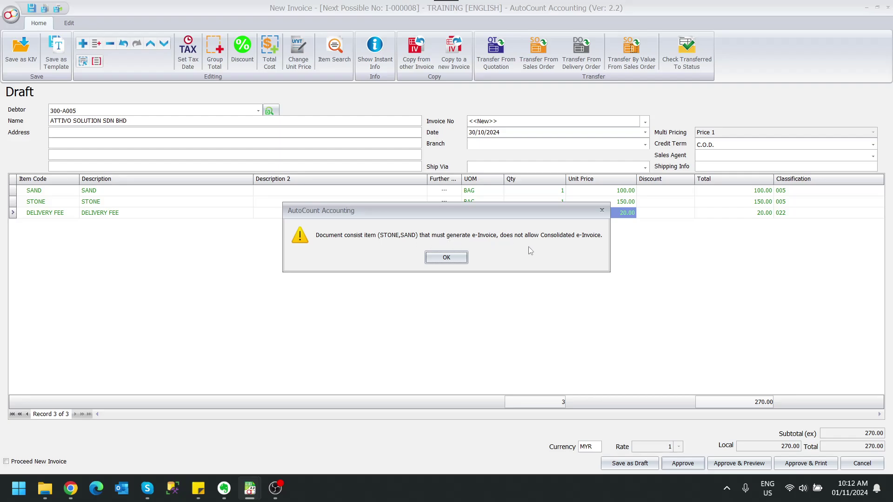
pyautogui.click(458, 259)
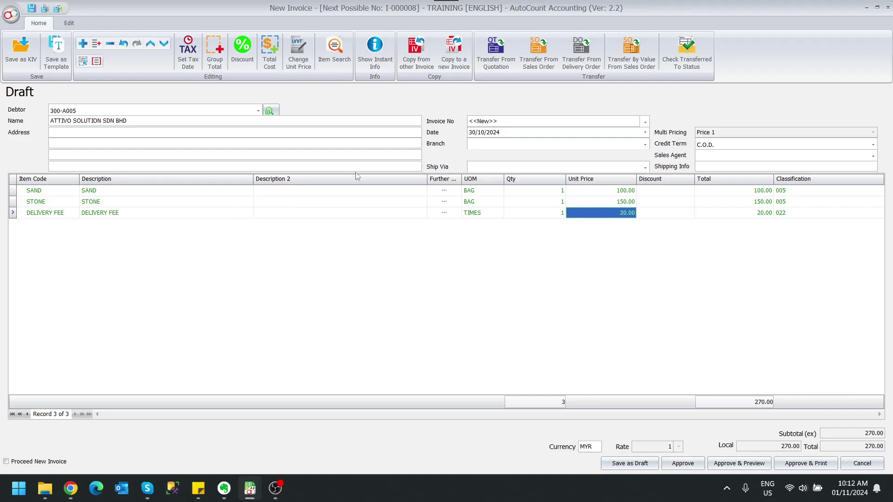
pyautogui.click(887, 11)
pyautogui.click(446, 255)
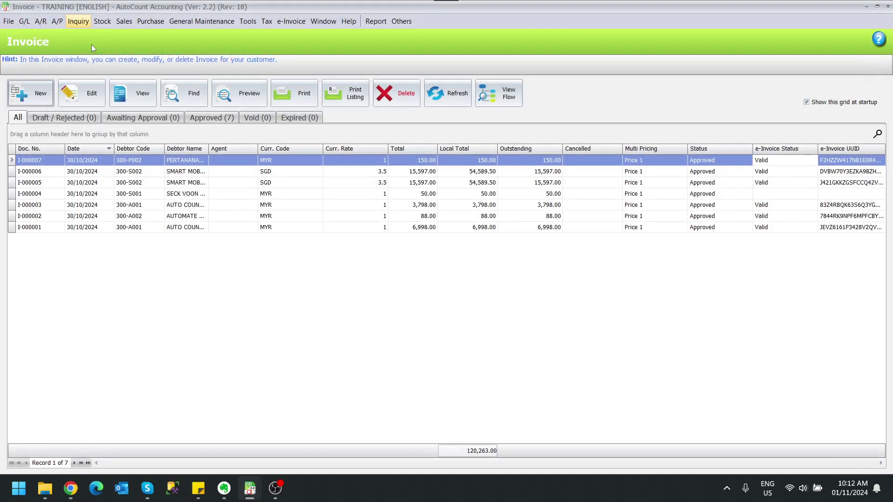
# In Debtor Maintenance, assign the ATTIVO SOLUTION SDN BHD tax entity to the debtor of the same name and save the account.
pyautogui.click(38, 23)
pyautogui.click(38, 33)
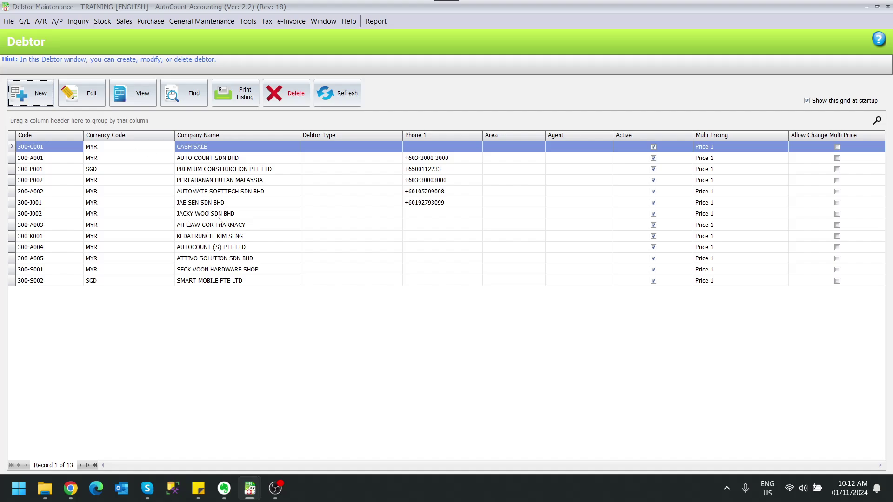
pyautogui.click(215, 259)
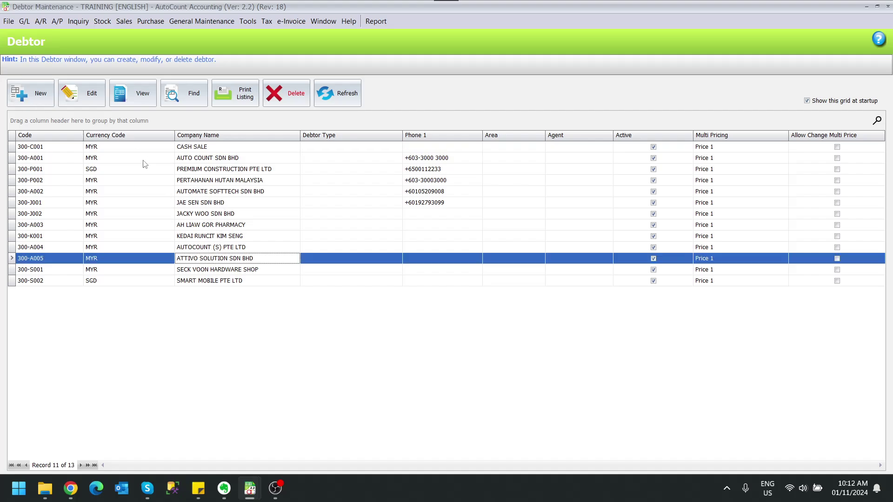
pyautogui.click(95, 100)
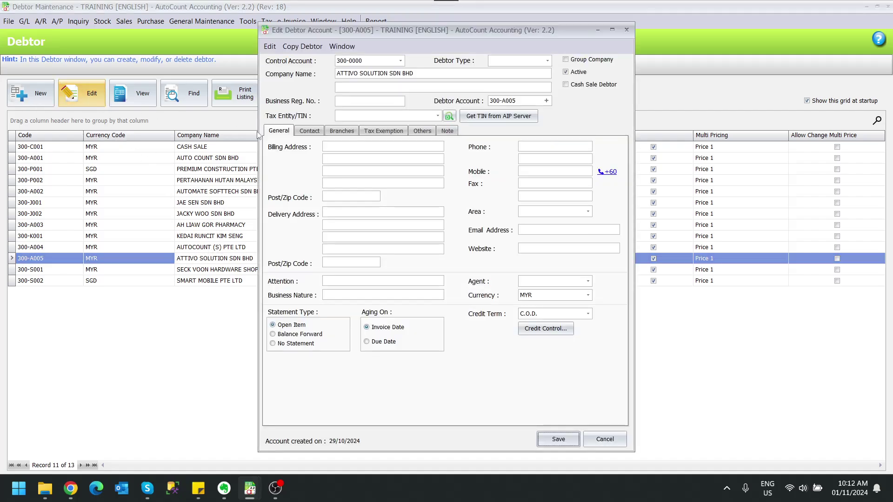
pyautogui.click(439, 117)
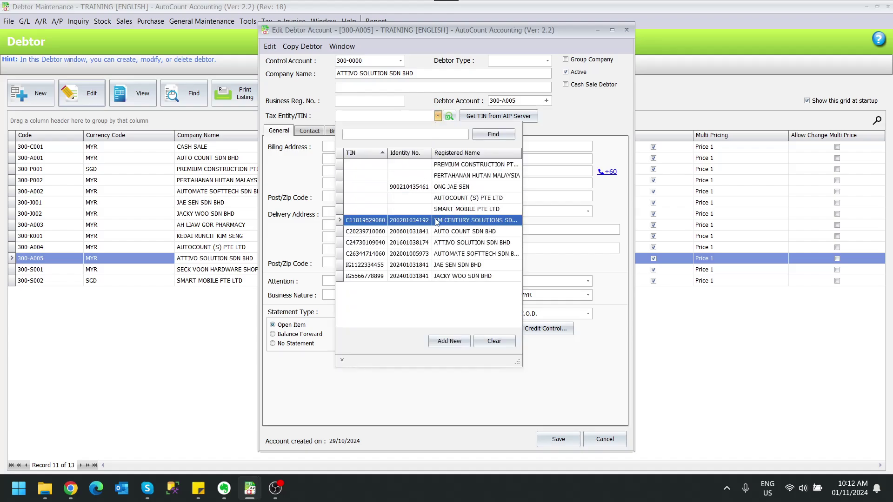
pyautogui.click(432, 243)
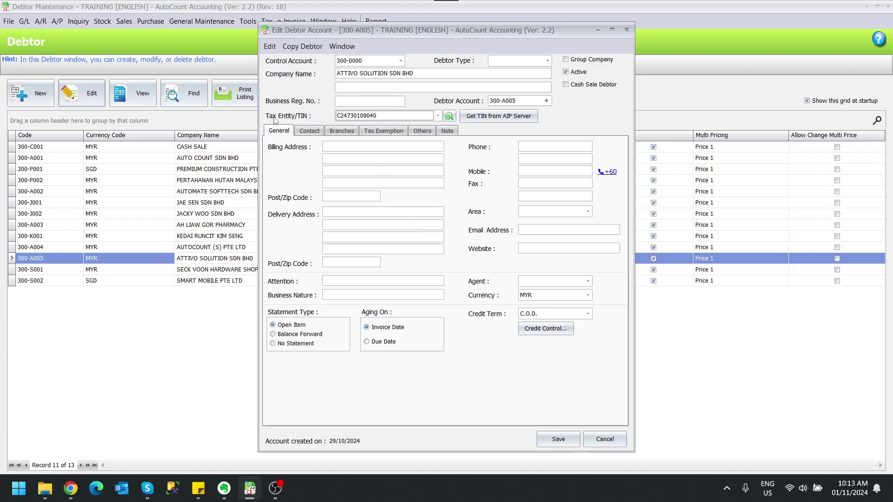
pyautogui.click(557, 438)
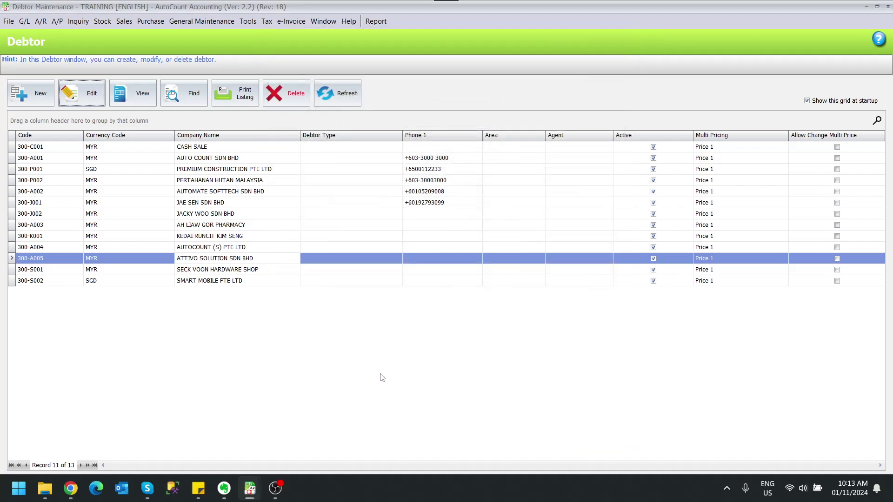
# Return to the Invoice list and start another invoice for ATTIVO SOLUTION SDN BHD.
pyautogui.hotkey('ctrl', 'Tab')
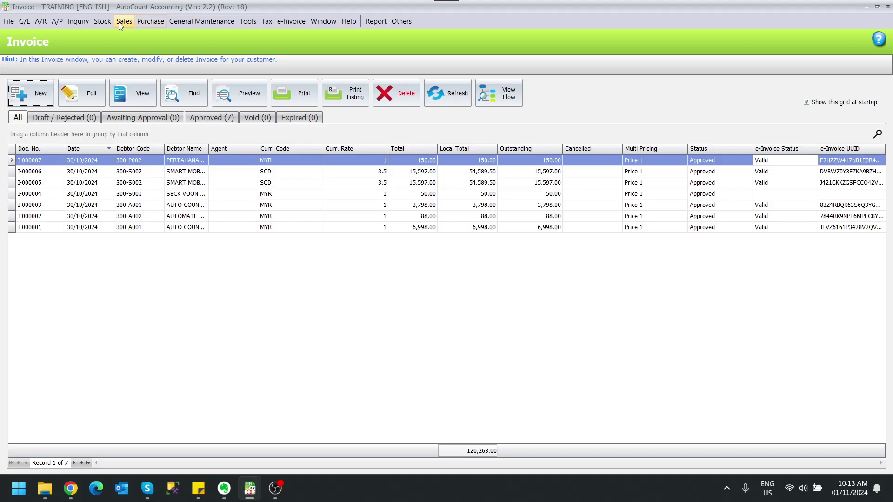
pyautogui.click(41, 96)
pyautogui.click(225, 111)
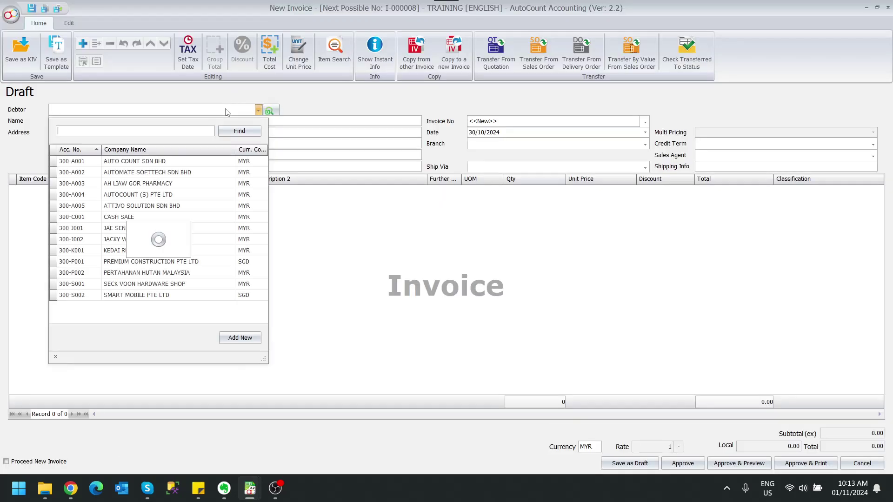
pyautogui.click(196, 206)
# Enter SAND and STONE as the first two detail lines of the invoice.
pyautogui.rightClick(282, 211)
pyautogui.click(291, 212)
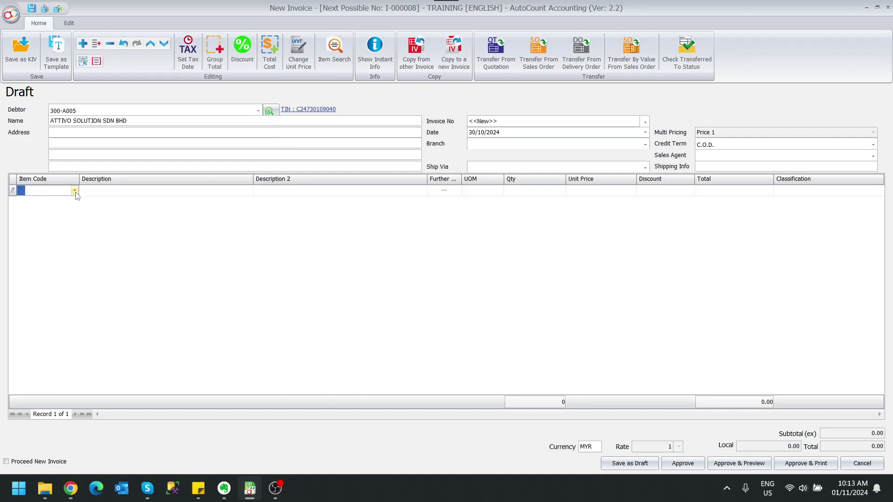
pyautogui.click(70, 327)
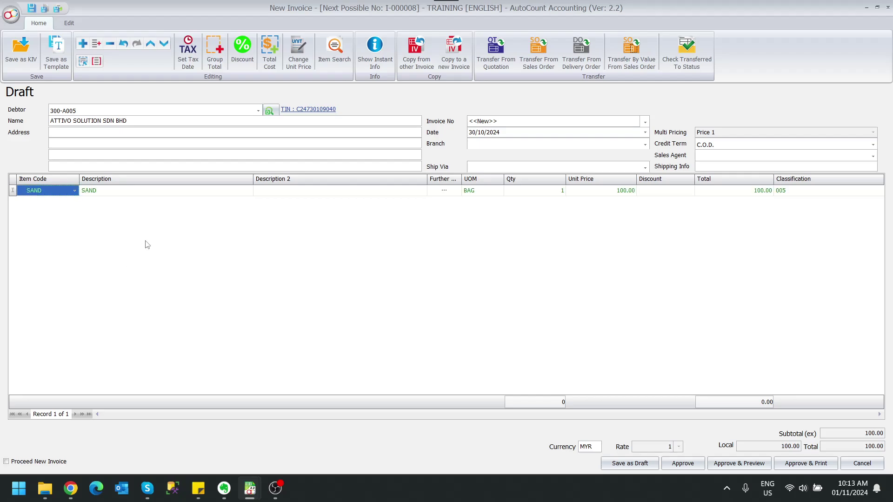
pyautogui.click(76, 203)
pyautogui.click(70, 383)
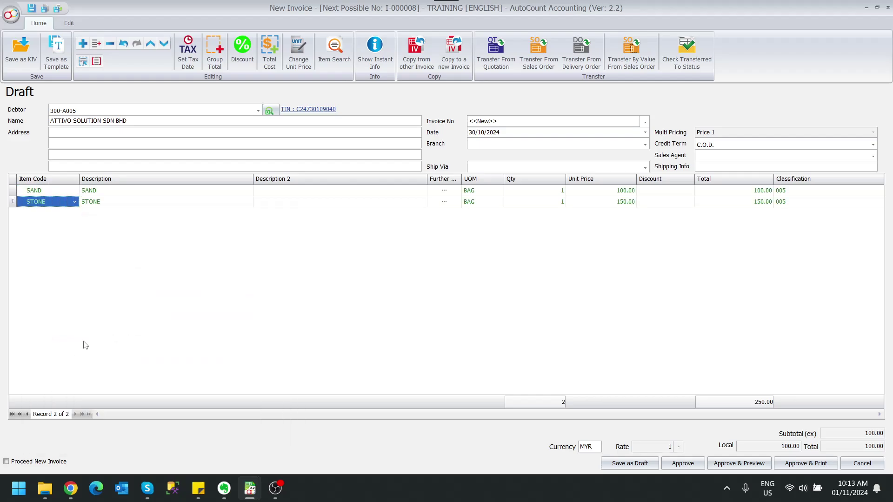
# Add DELIVERY FEE as the third invoice line with a unit price of 30.
pyautogui.rightClick(155, 273)
pyautogui.click(173, 282)
pyautogui.click(175, 283)
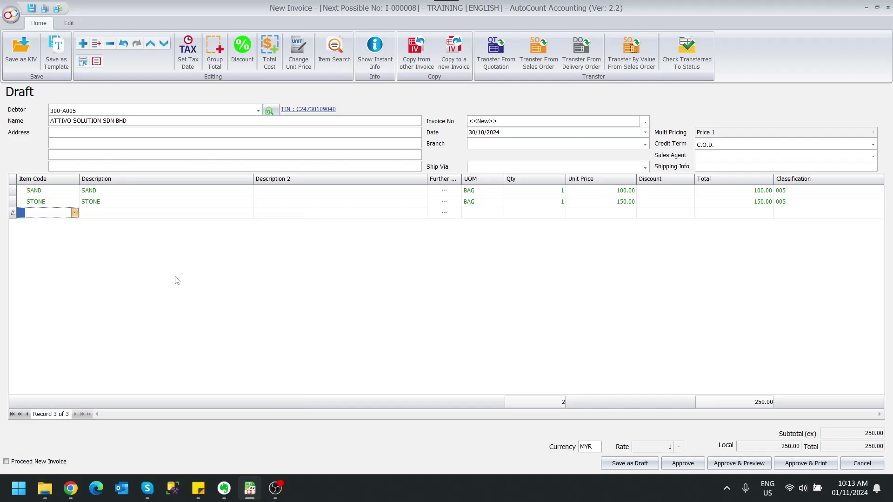
pyautogui.click(628, 215)
pyautogui.write('30')
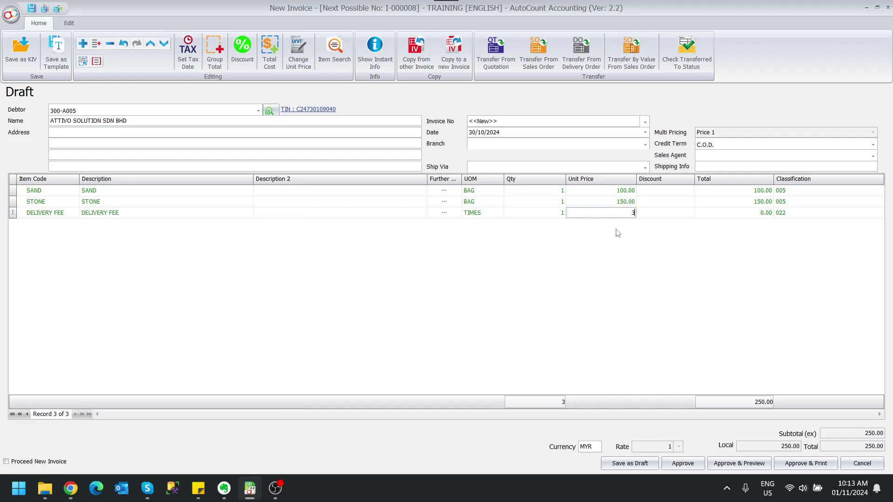
pyautogui.press('Return')
# Approve the invoice and refresh the Invoice list to update its e-Invoice status.
pyautogui.click(688, 464)
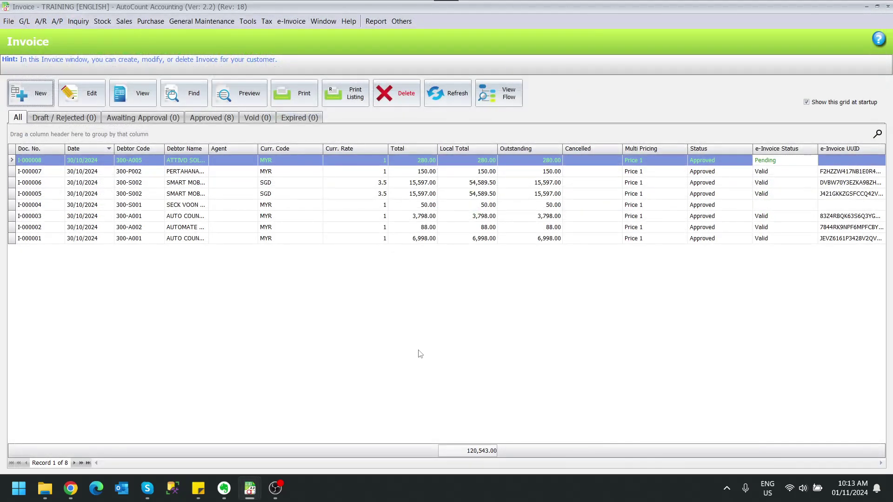
pyautogui.click(444, 100)
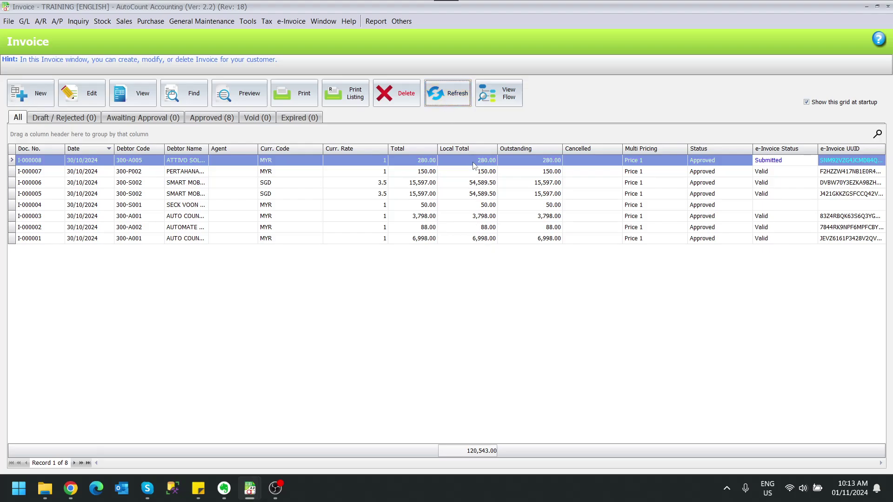
pyautogui.click(462, 99)
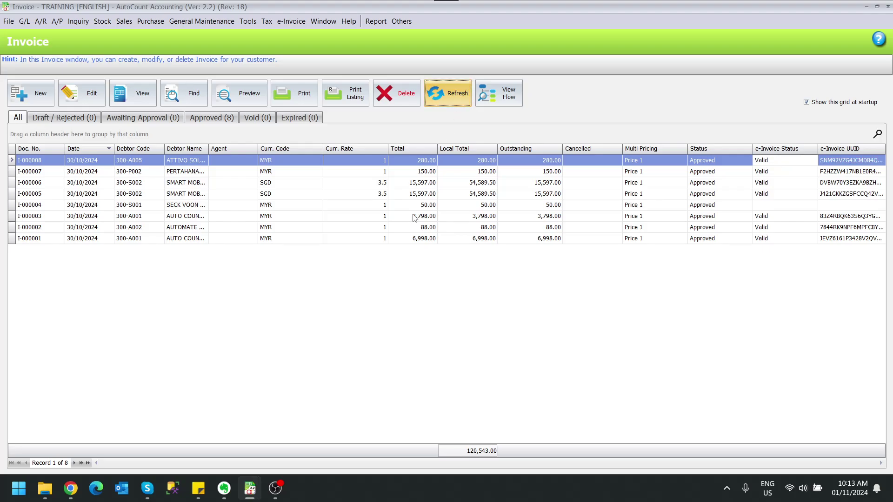
# Switch to the MyInvois Portal in Chrome and reload its Documents list to check for the submitted invoice.
pyautogui.click(75, 491)
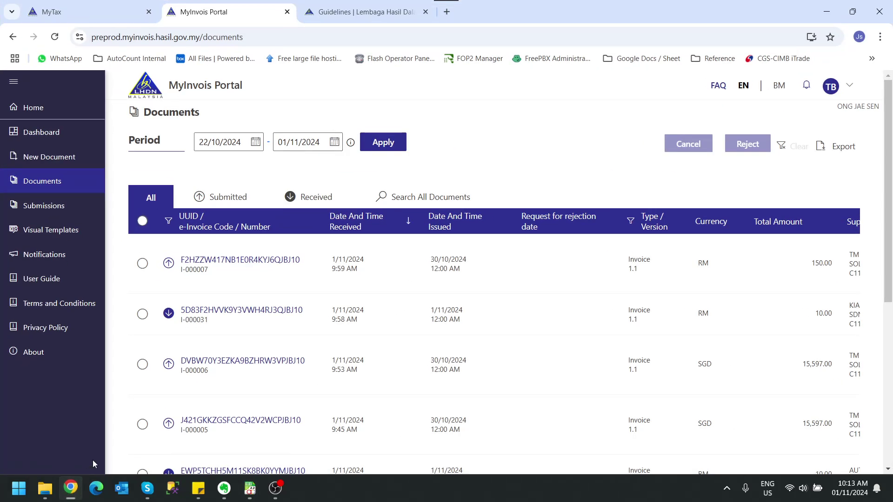
pyautogui.click(54, 37)
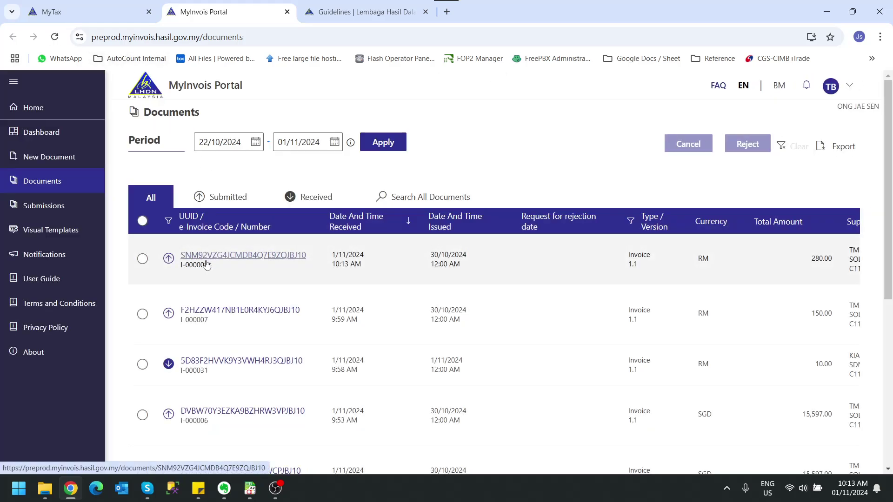
# Open the newest submitted invoice, examine its validation status and supplier and buyer details, and return to the Documents list.
pyautogui.click(239, 259)
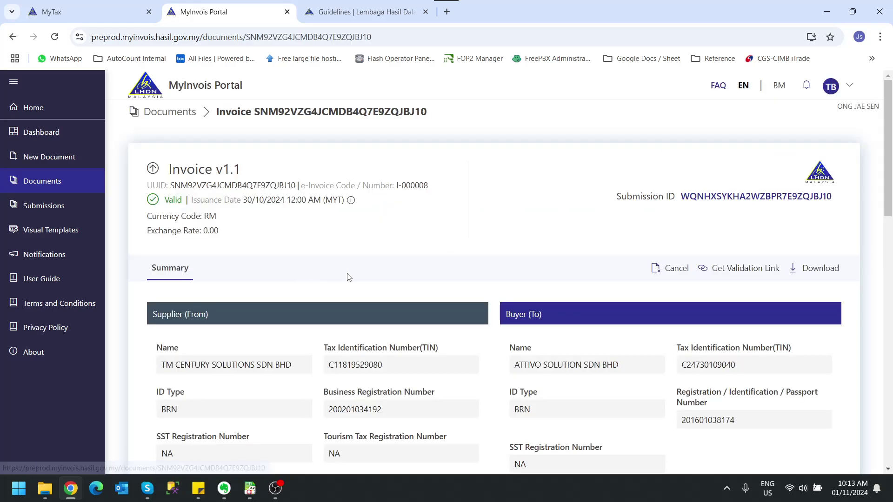
pyautogui.scroll(-1, 519, 273)
pyautogui.scroll(-3, 521, 272)
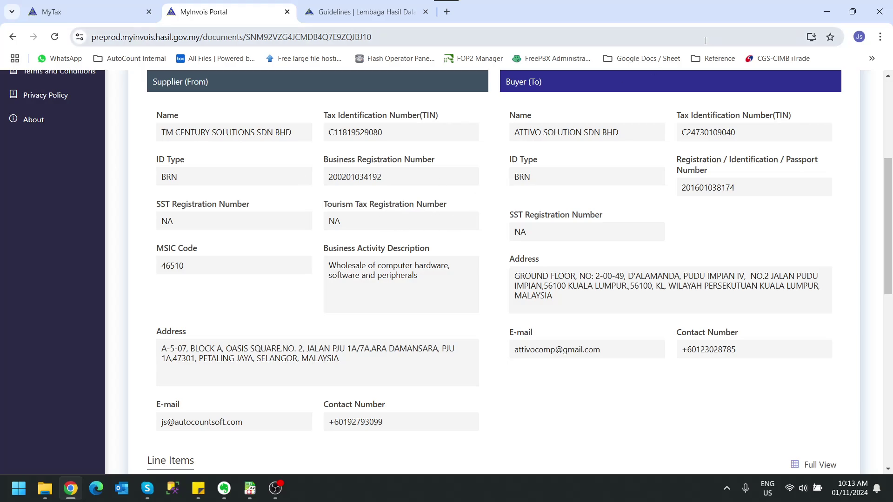
pyautogui.scroll(4, 178, 74)
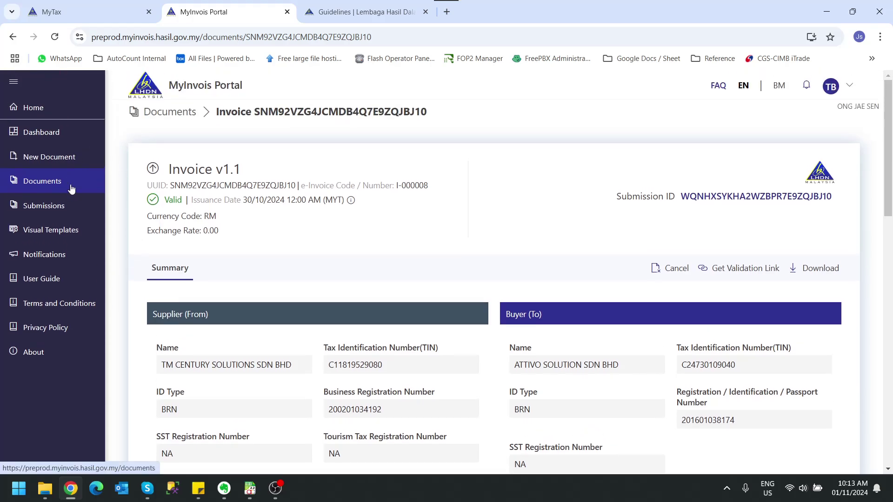
pyautogui.click(68, 186)
# Switch to AutoCount Accounting and open the SAND item from Stock Item Maintenance for viewing to check its Must Generate e-Invoice setting.
pyautogui.hotkey('alt', 'Tab')
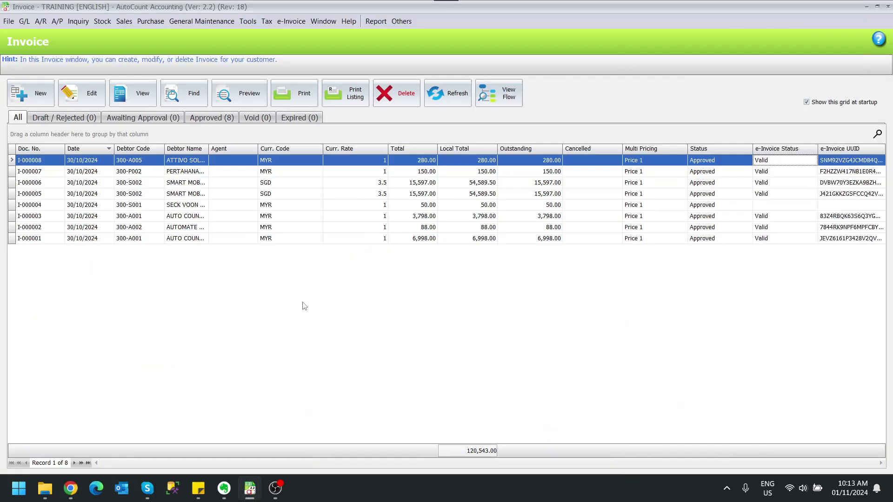
pyautogui.click(102, 22)
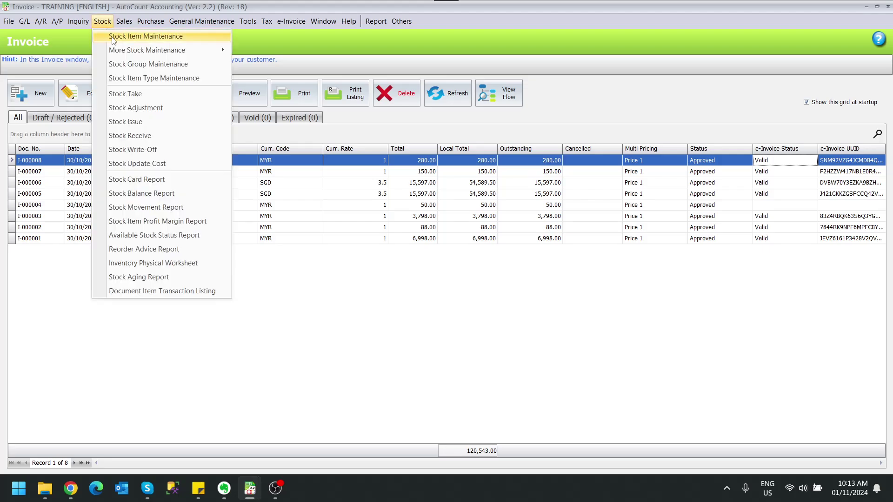
pyautogui.click(140, 37)
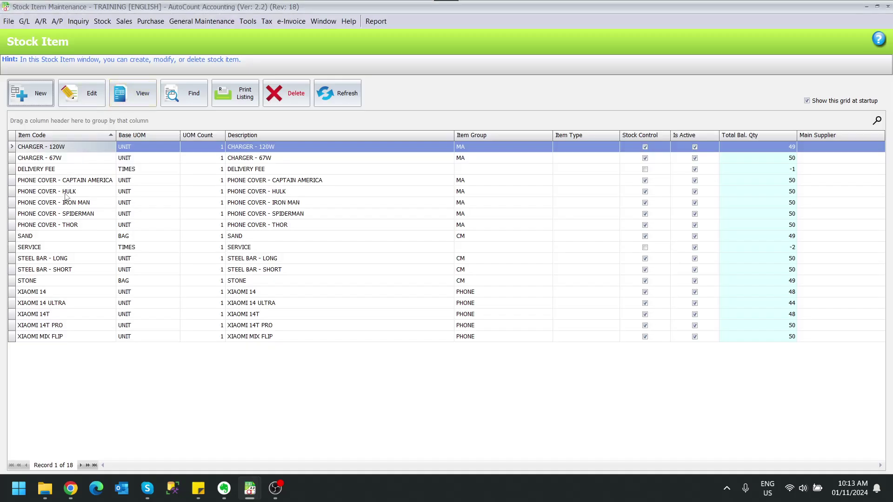
pyautogui.click(70, 237)
pyautogui.click(136, 96)
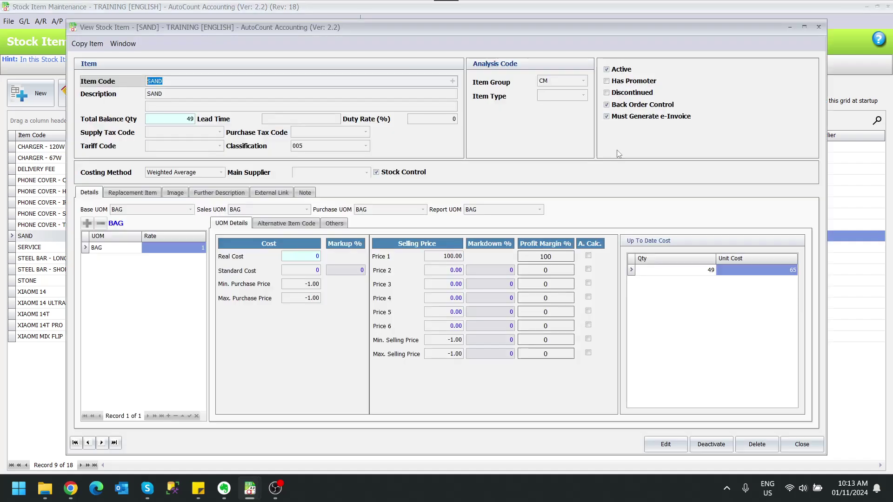